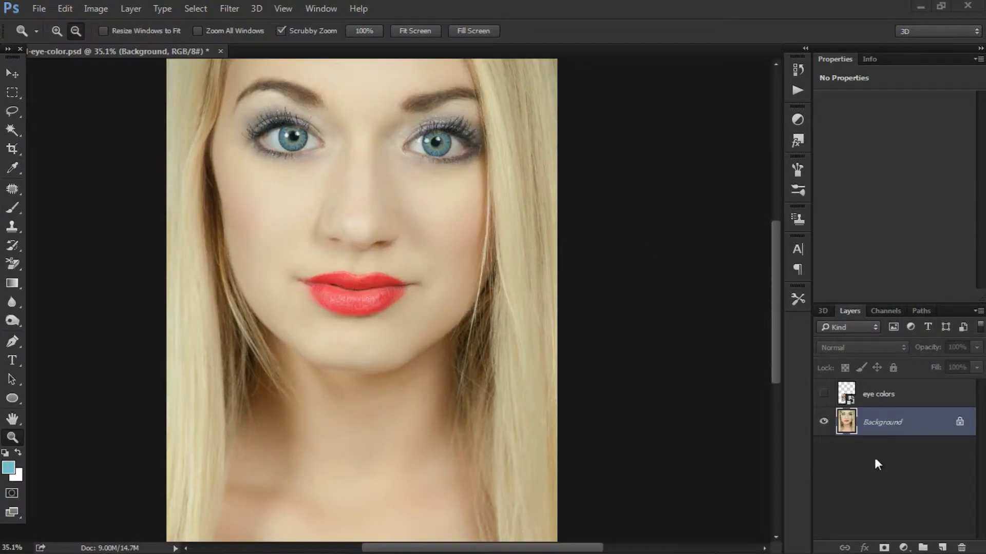
Step: Make the 'eye colors' reference chart layer visible over the portrait and select it
click(824, 394)
click(879, 396)
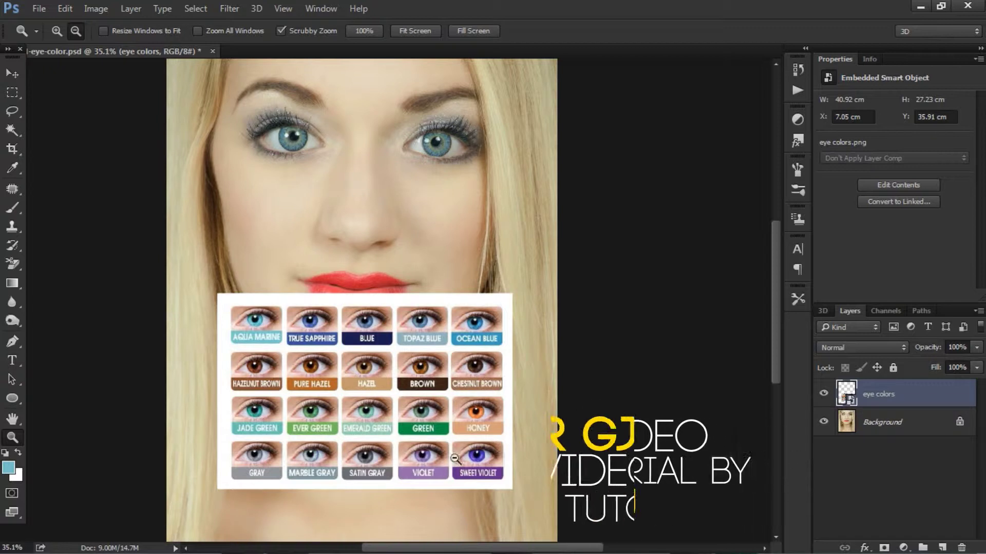
Step: Hide the 'eye colors' chart, select the Background layer, and try the Marquee, Lasso and Move tools
click(823, 393)
click(890, 426)
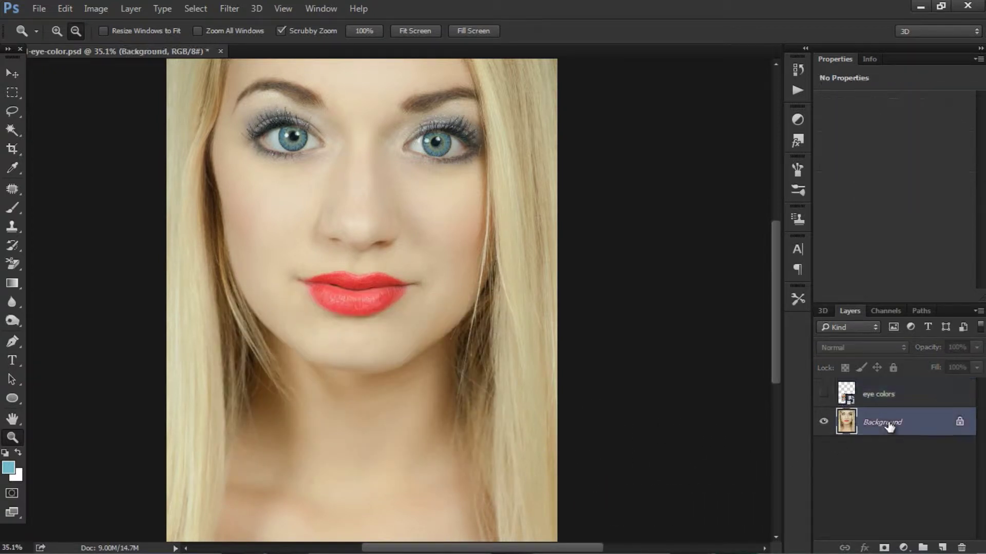
click(11, 91)
click(11, 110)
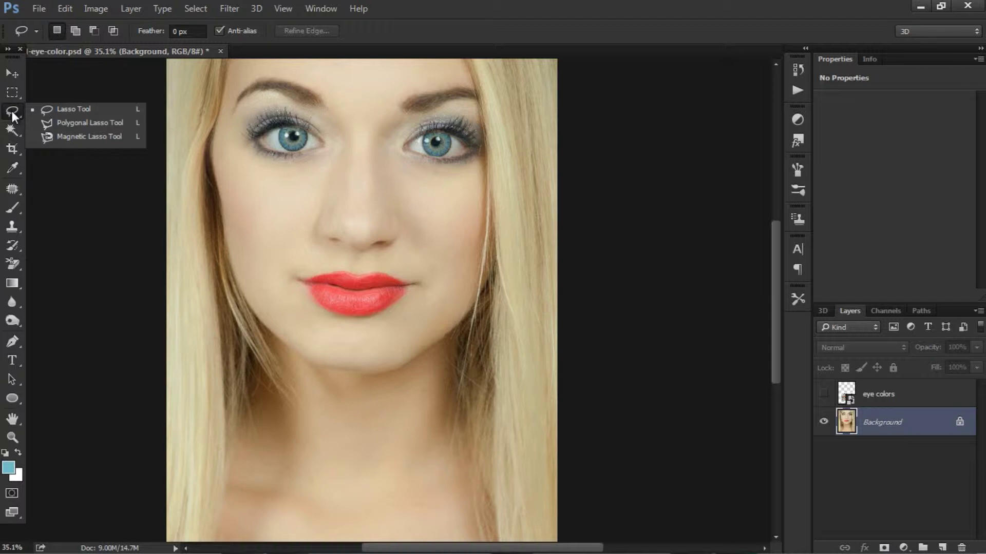
click(9, 74)
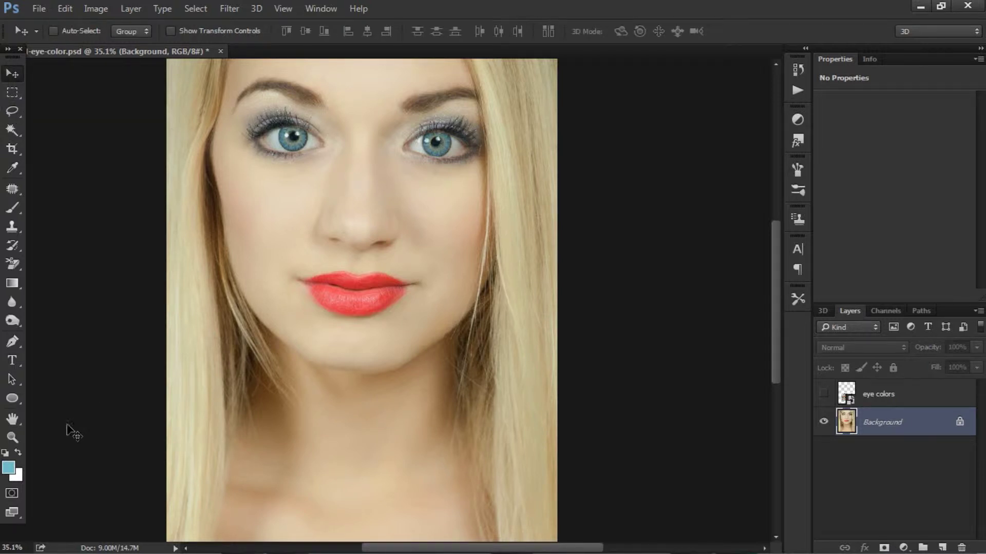
Step: Enter Quick Mask mode, zoom in on the eyes and switch to the Brush tool
click(13, 493)
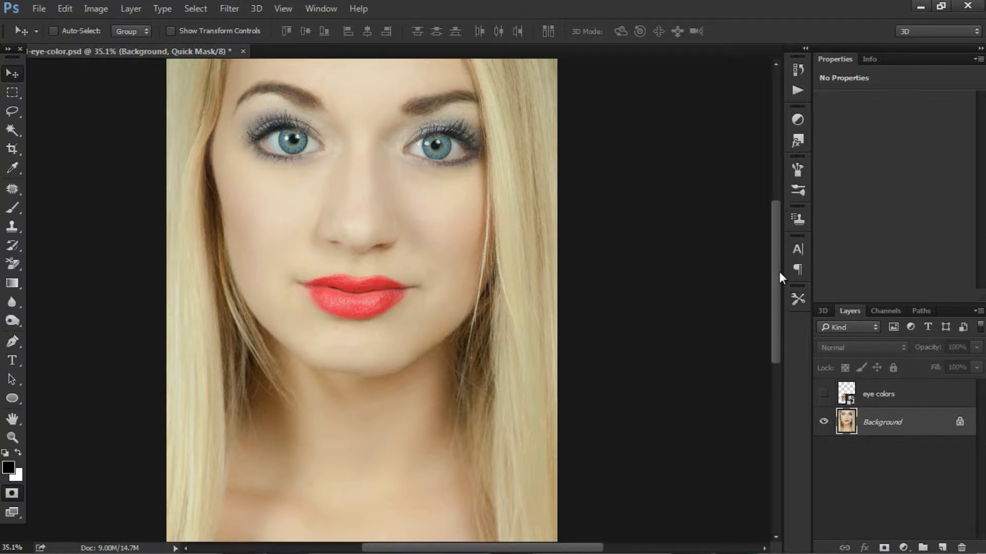
drag(778, 272, 777, 249)
scroll(285, 166, up, 5)
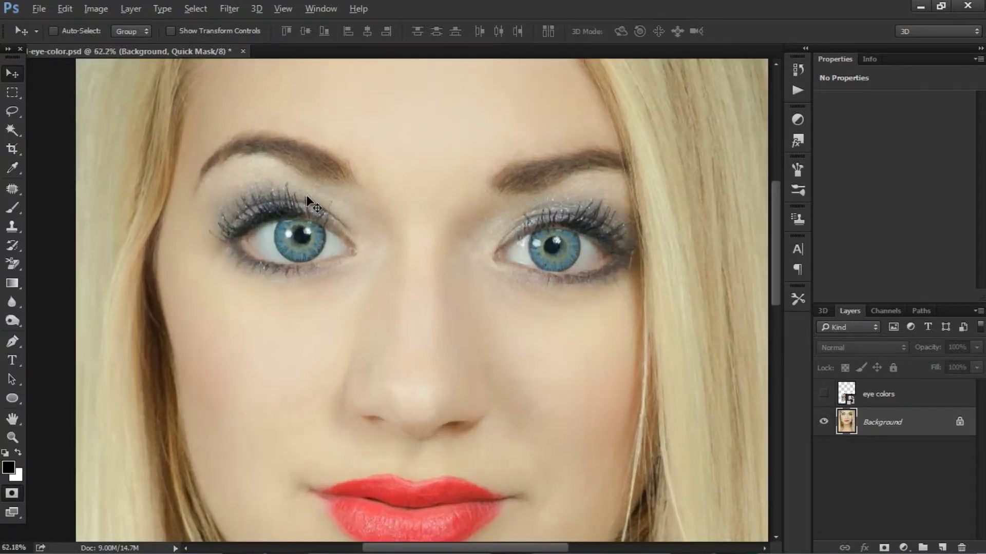
click(14, 209)
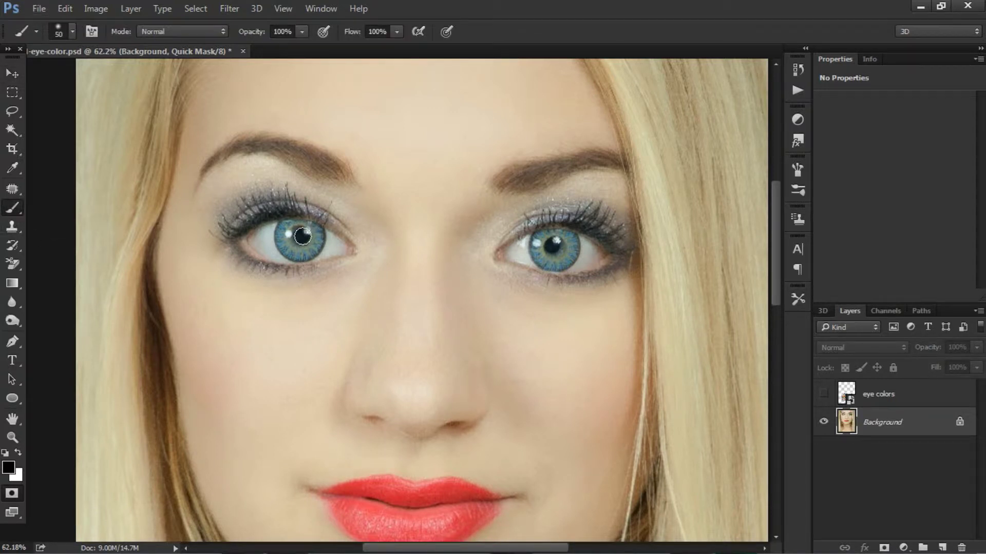
scroll(302, 236, up, 3)
Step: Paint the quick mask over the left and right irises
click(293, 232)
mouse_move(293, 232)
mouse_down()
mouse_move(290, 257)
mouse_move(310, 259)
mouse_move(325, 240)
mouse_move(309, 228)
mouse_move(286, 226)
mouse_move(311, 243)
mouse_move(292, 242)
mouse_move(305, 237)
mouse_move(312, 254)
mouse_move(300, 258)
mouse_move(315, 242)
mouse_up()
mouse_move(653, 247)
mouse_down()
mouse_move(624, 245)
mouse_move(625, 260)
mouse_move(644, 264)
mouse_move(657, 244)
mouse_move(664, 251)
mouse_move(654, 270)
mouse_move(635, 273)
mouse_move(623, 264)
mouse_move(646, 272)
mouse_move(664, 252)
mouse_move(622, 245)
mouse_move(624, 261)
mouse_move(647, 274)
mouse_move(625, 262)
mouse_move(626, 249)
mouse_move(654, 243)
mouse_move(634, 248)
mouse_up()
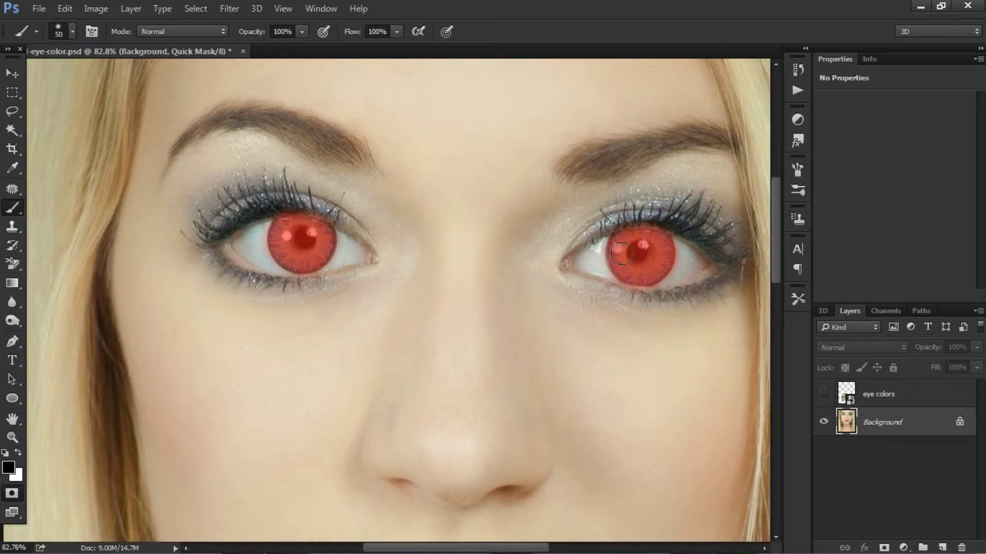
scroll(388, 195, down, 5)
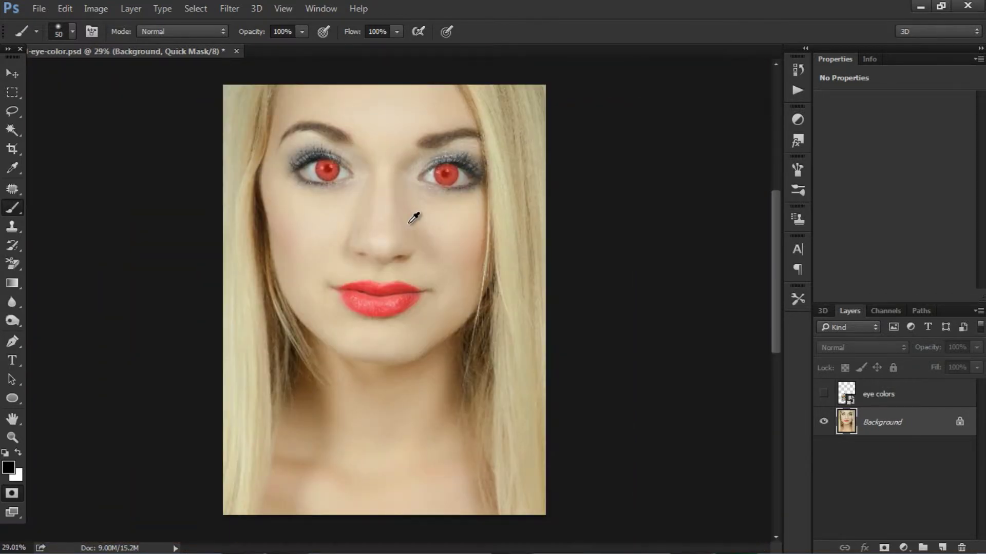
scroll(414, 219, up, 1)
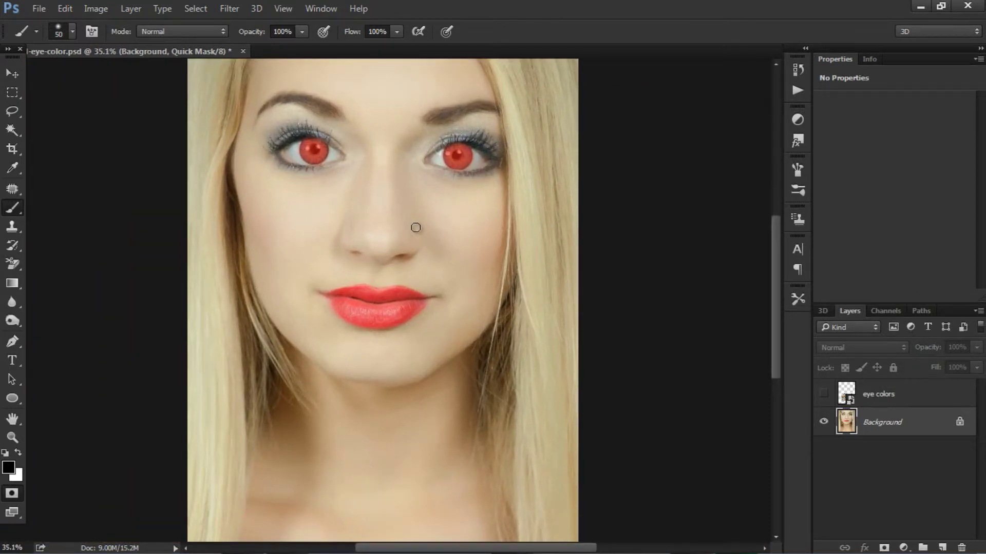
Step: Exit Quick Mask with Q and apply Select > Inverse so only the two irises are selected
key(q)
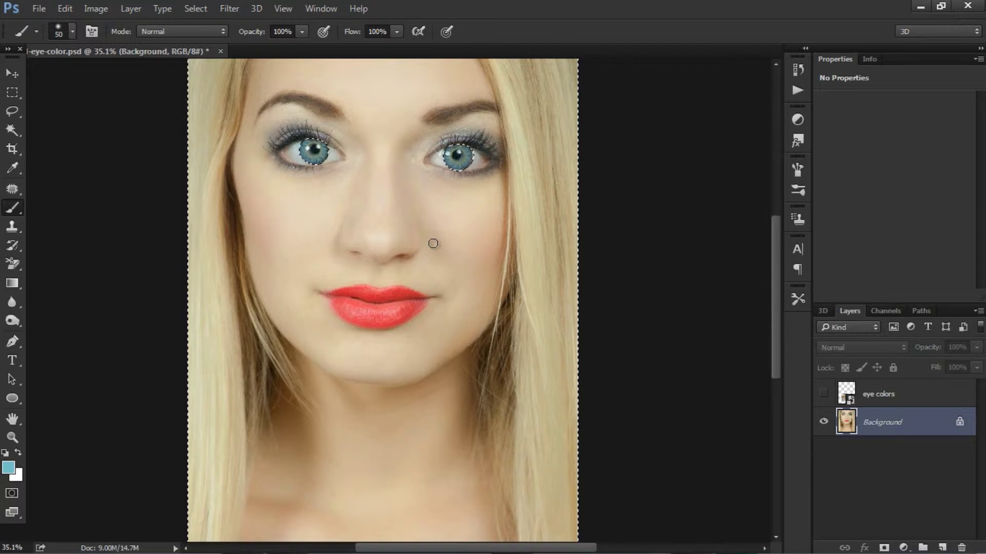
click(195, 11)
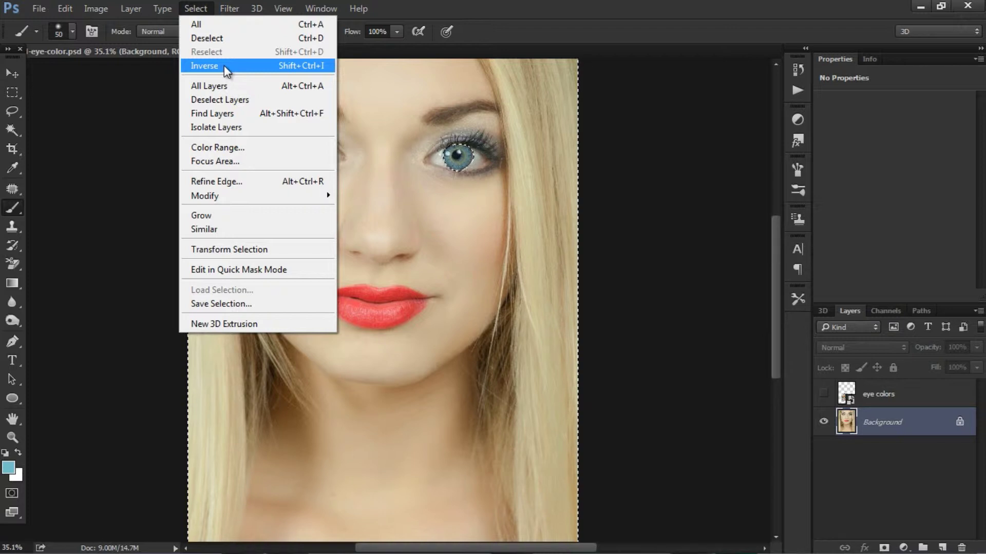
click(223, 65)
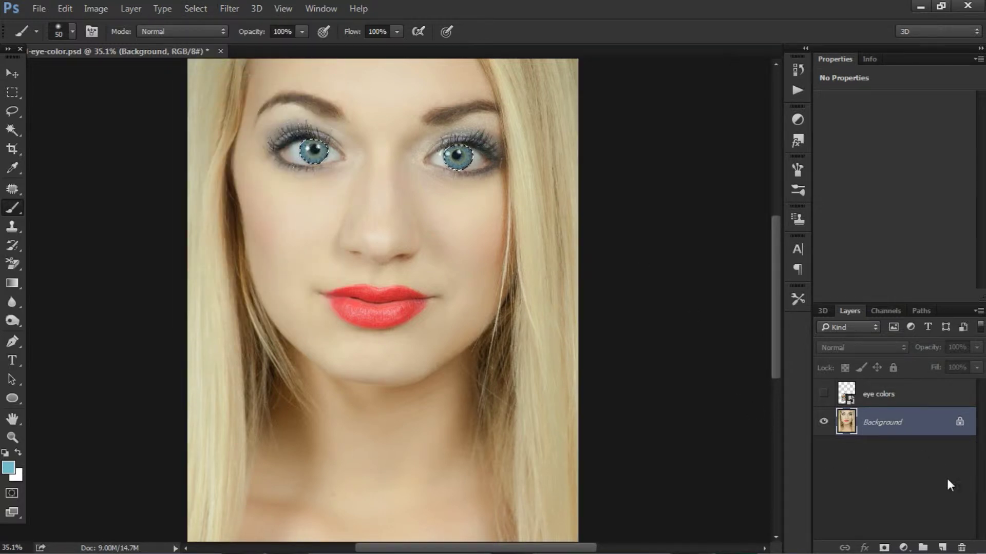
Step: Create Group 1 above Background and give it a layer mask from the iris selection
click(922, 548)
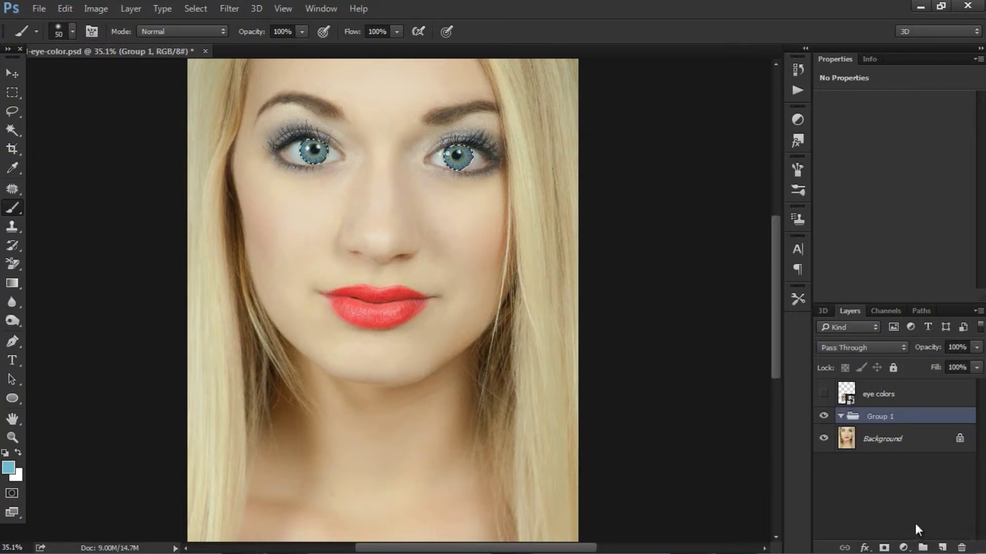
click(884, 548)
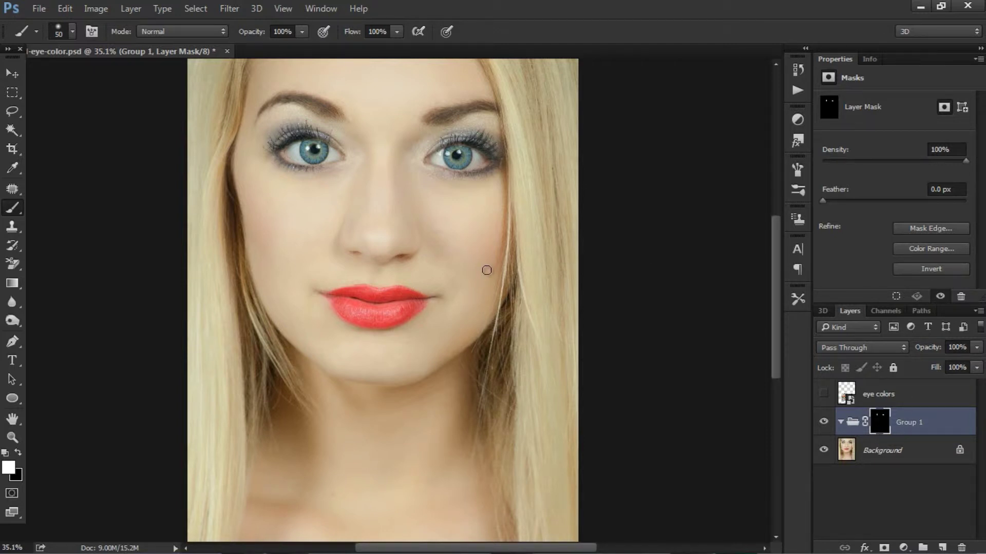
click(902, 548)
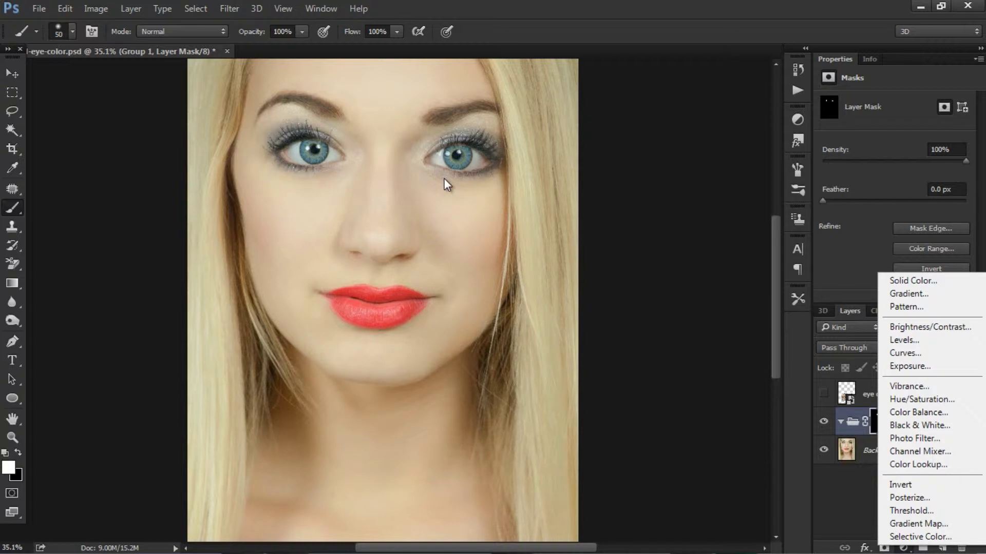
Step: Add a #77c0c7 Solid Color fill layer in Color blend mode to tint the irises blue
click(920, 282)
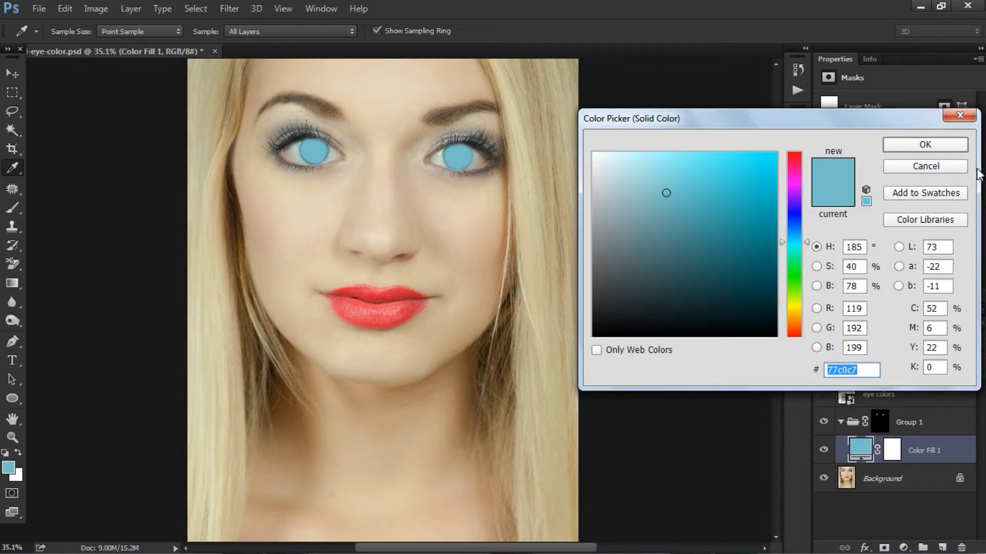
click(950, 143)
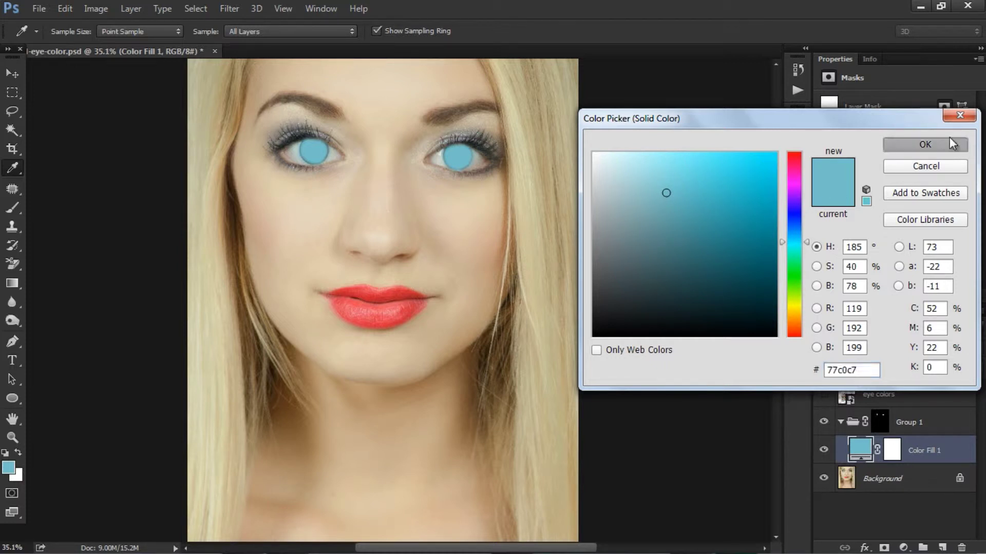
click(901, 353)
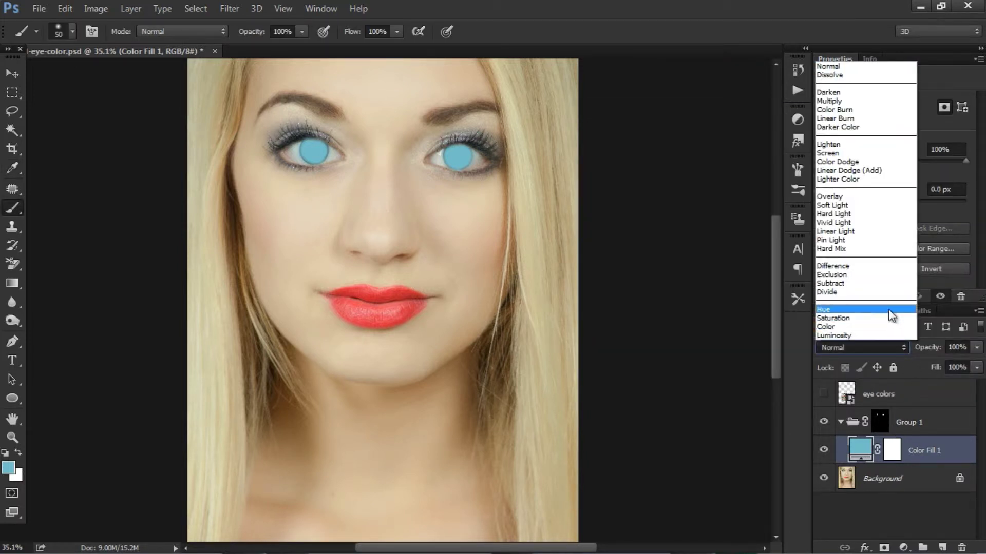
click(881, 323)
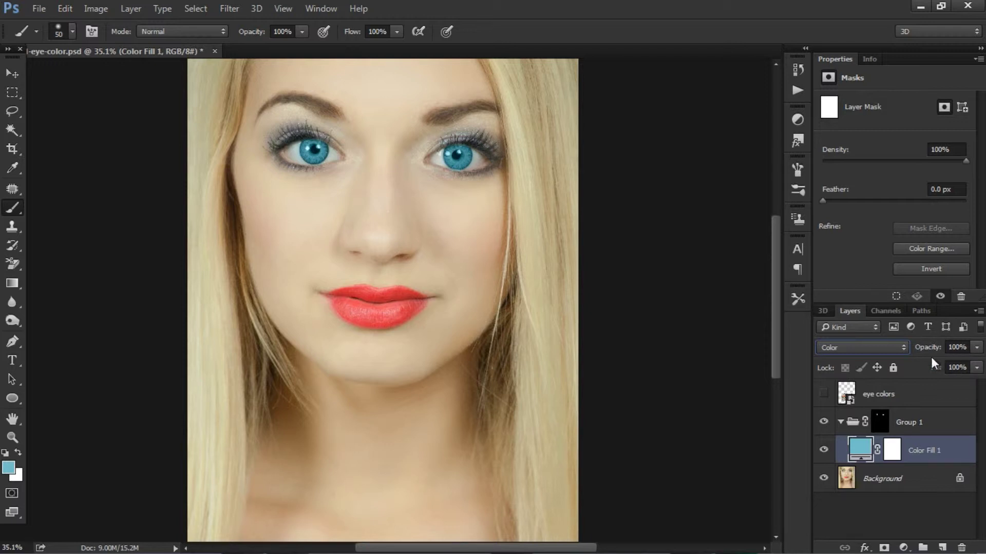
Step: Duplicate the Background layer and move the copy into Group 1
click(904, 477)
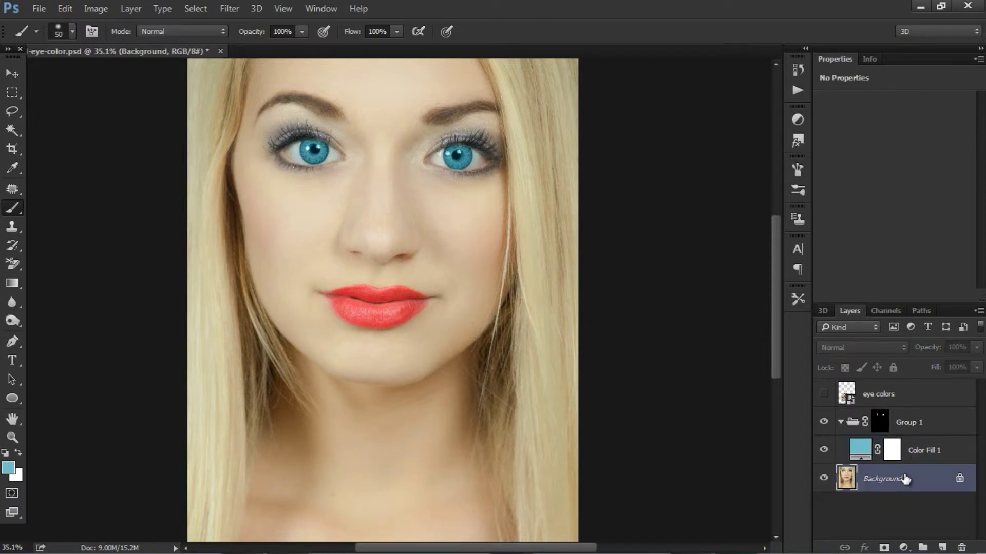
key(ctrl+j)
drag(905, 479, 919, 460)
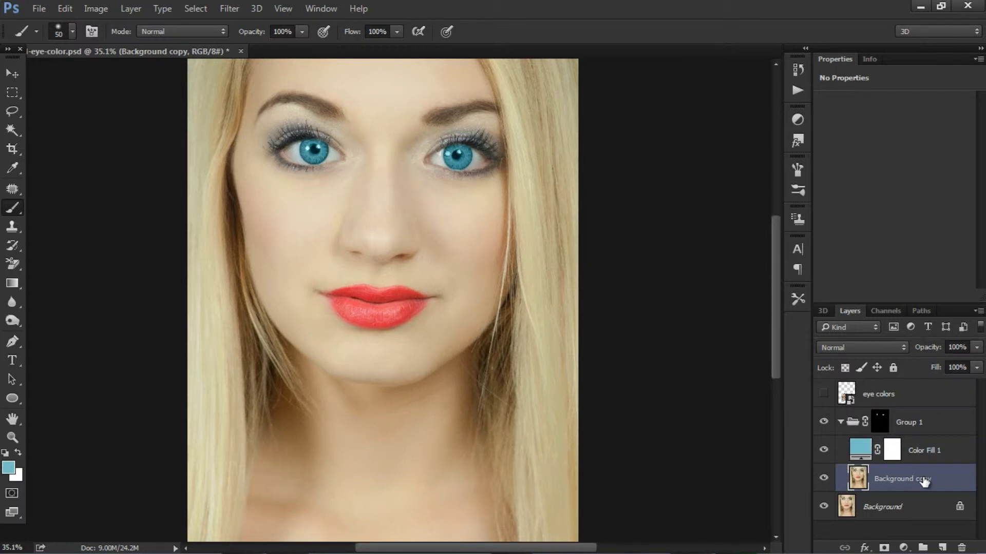
Step: Apply a High Pass filter with radius 29.1 to Background copy and set it to Overlay
click(229, 9)
mouse_move(393, 283)
click(441, 290)
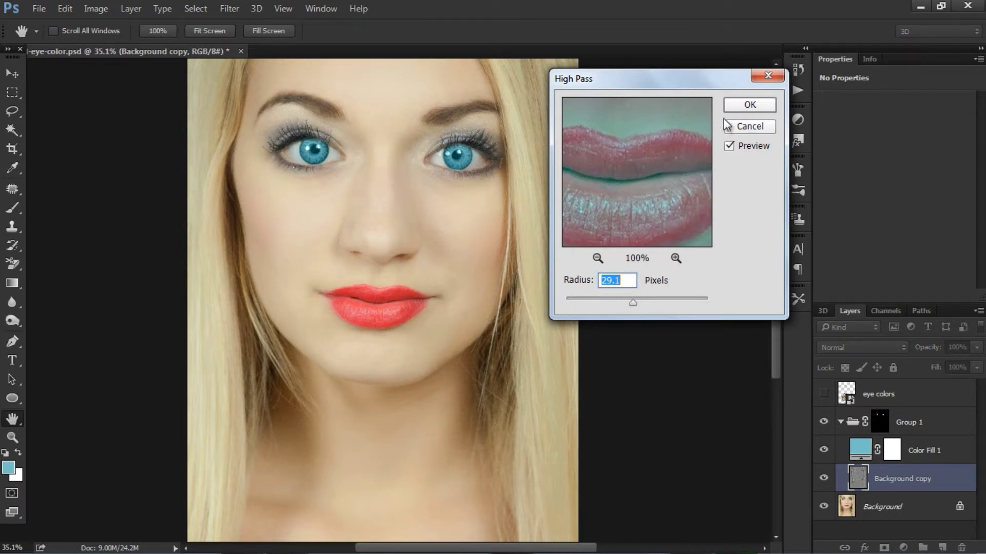
click(731, 106)
click(892, 348)
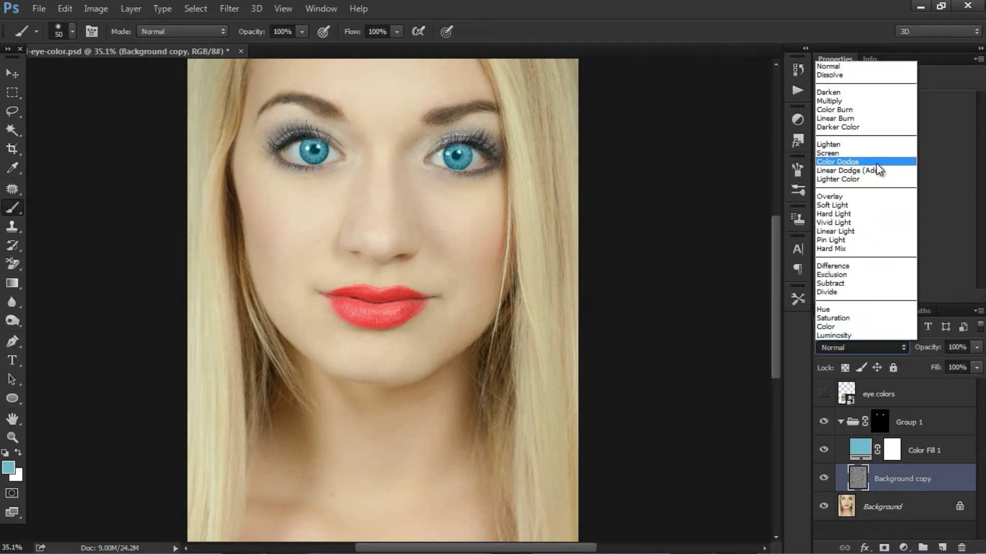
click(869, 193)
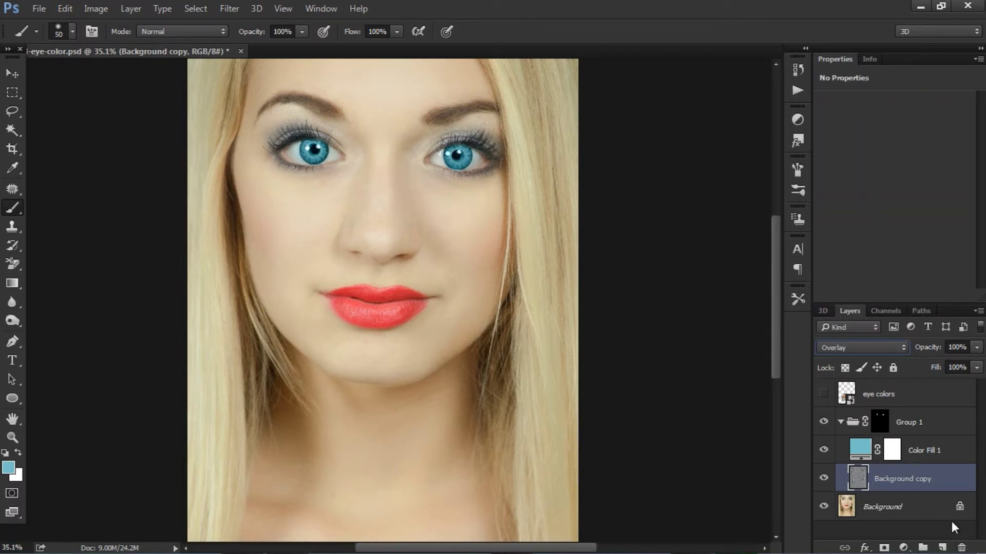
Step: Add a Levels adjustment with midtones raised to 1.16, then select Color Fill 1
click(903, 548)
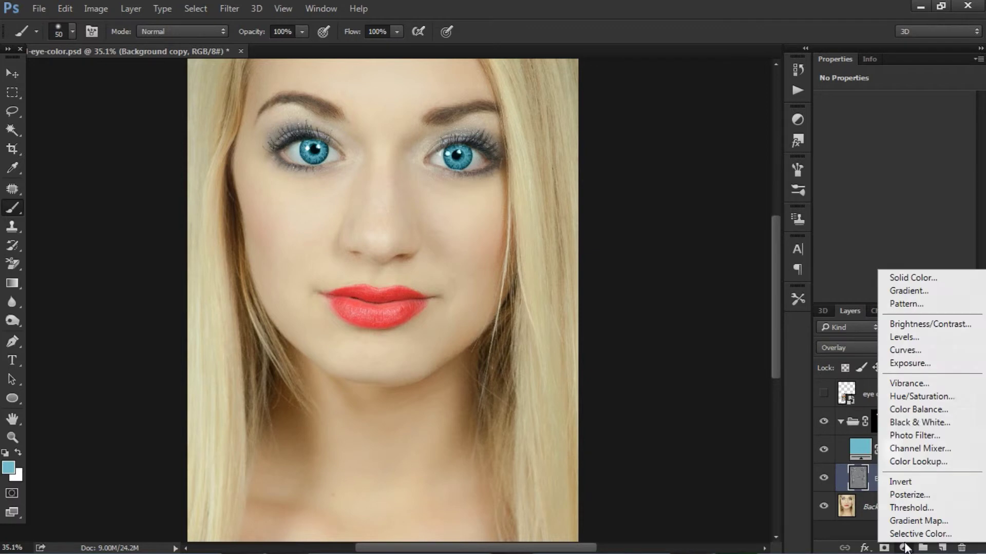
click(933, 338)
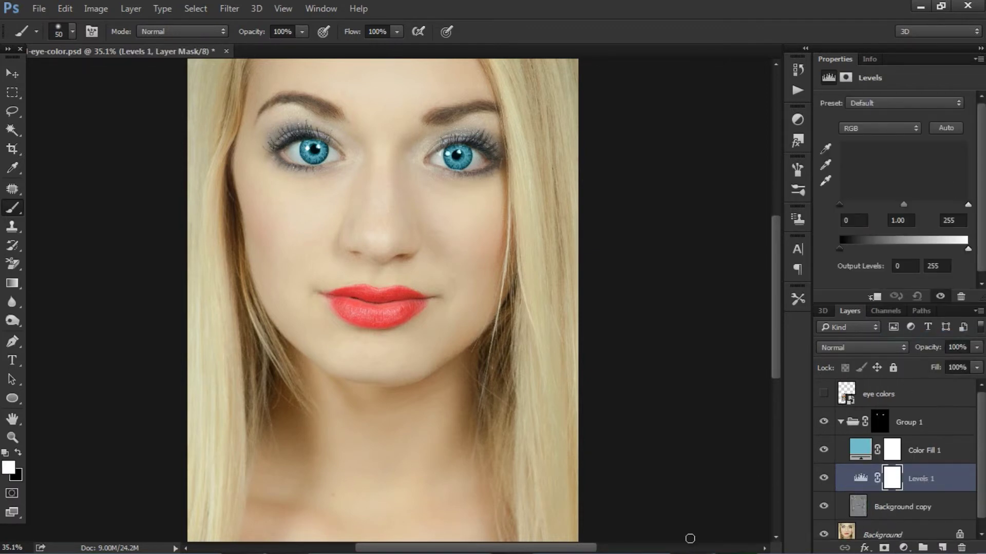
drag(904, 204, 899, 203)
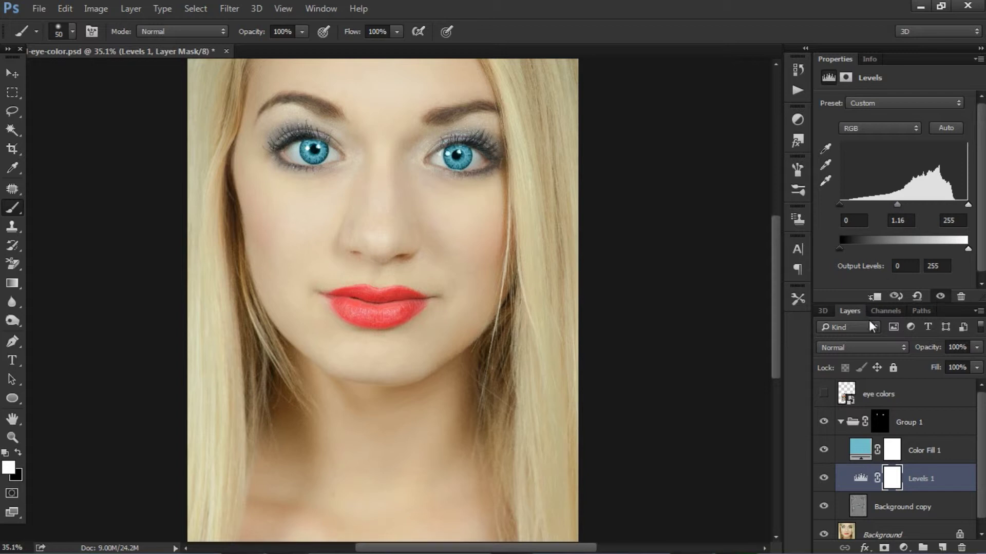
click(930, 453)
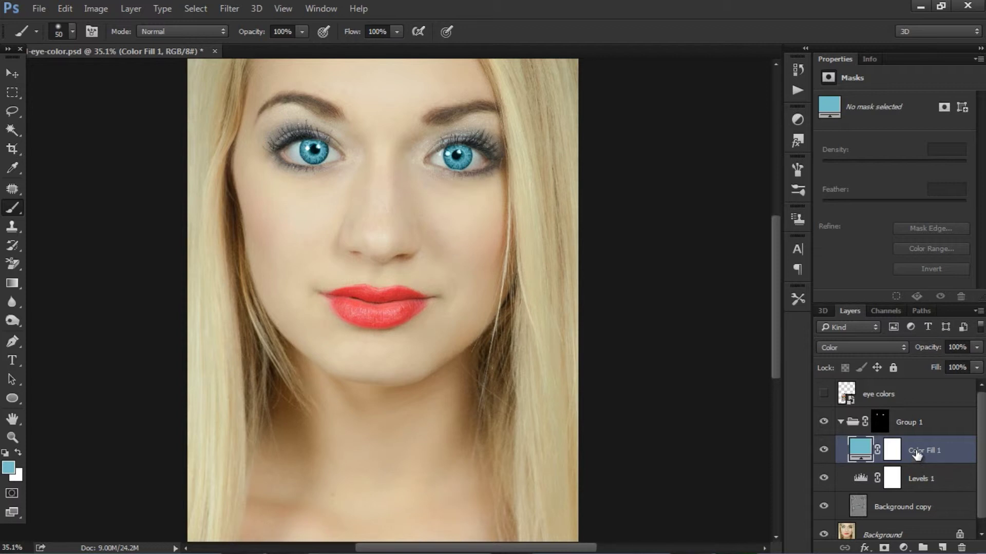
Step: Add Color Fill 2 sampled from the Emerald Green swatch (#98c9ac) in Color mode, then hide the chart
click(823, 395)
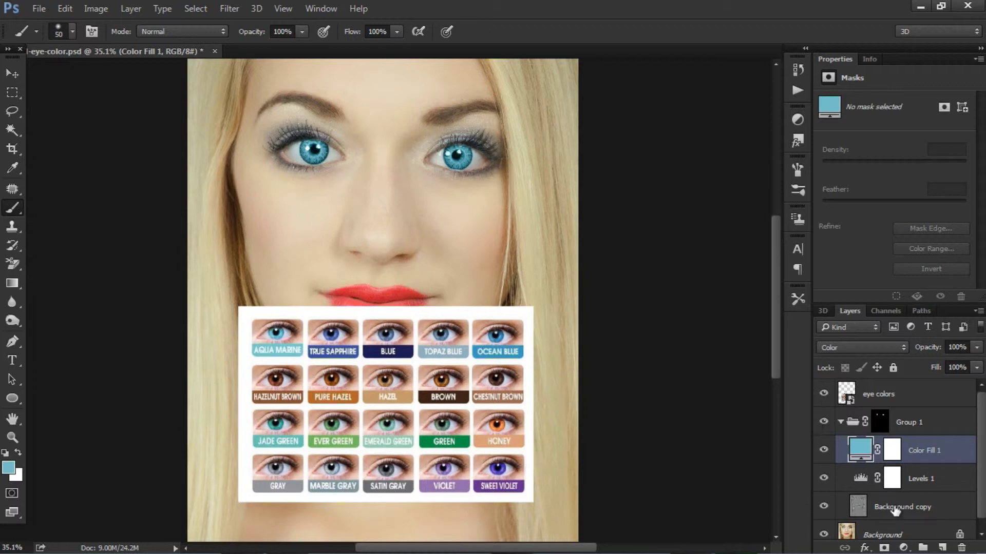
click(905, 548)
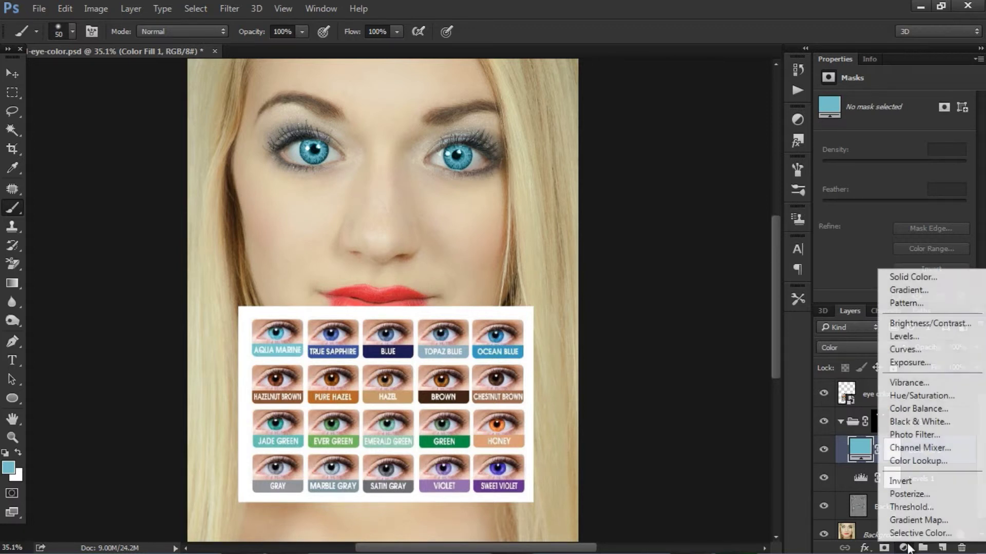
click(938, 276)
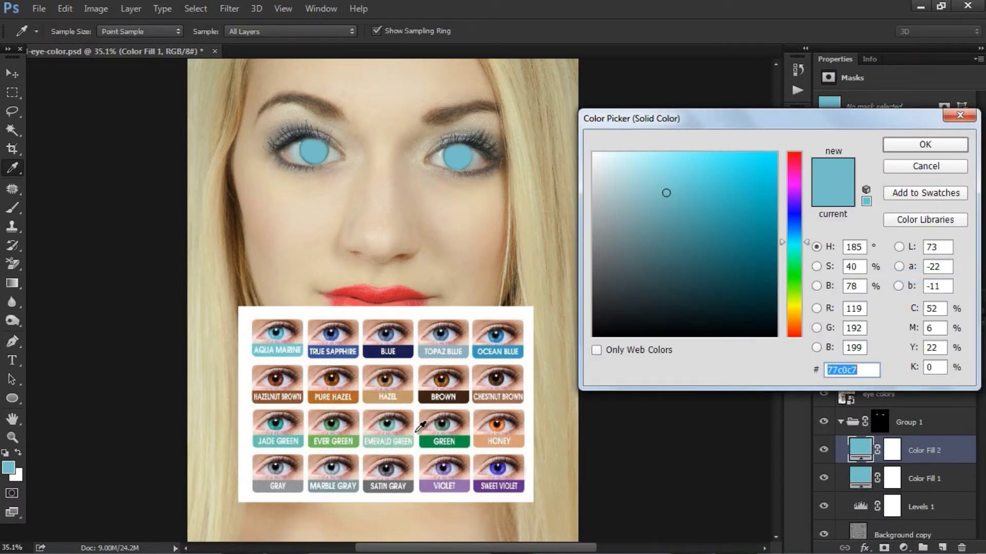
click(413, 436)
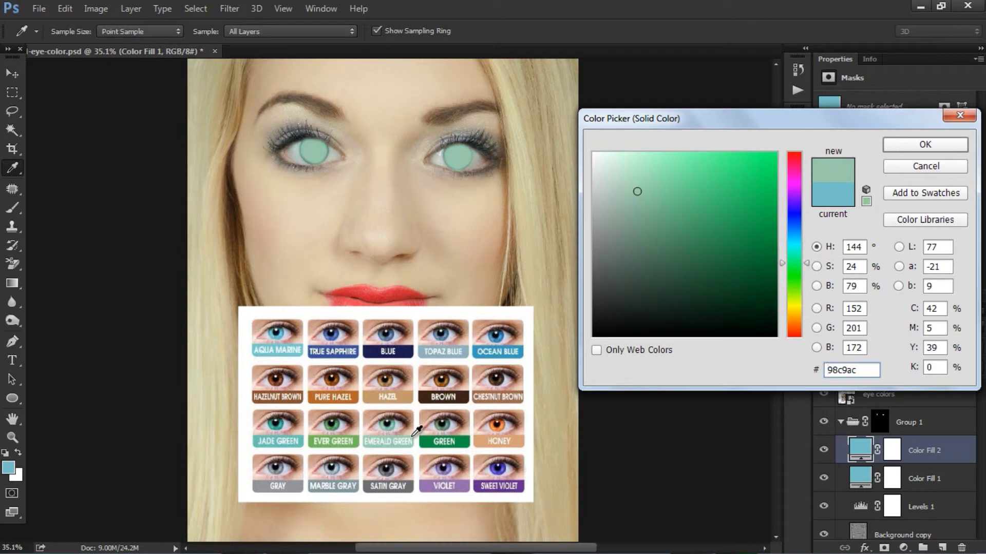
click(905, 143)
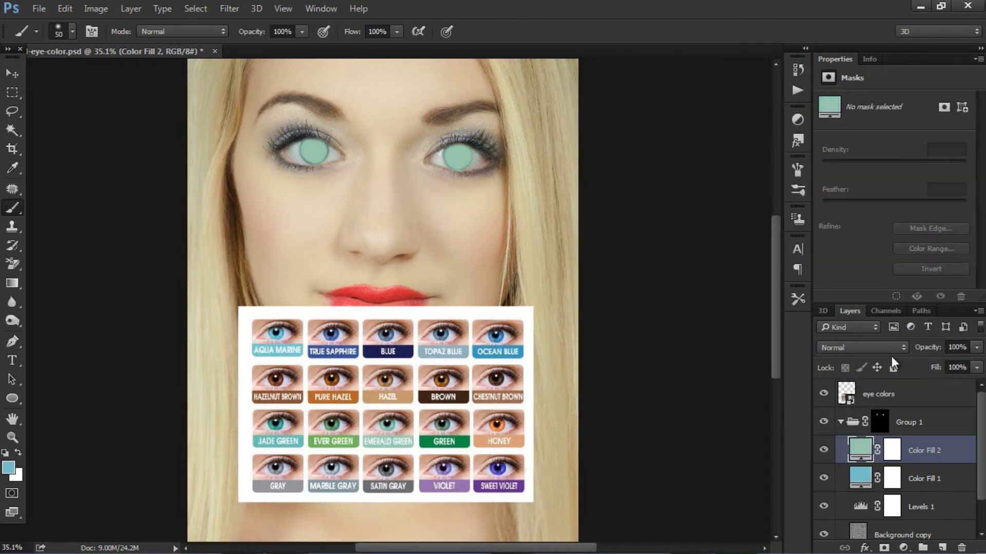
click(888, 347)
click(877, 327)
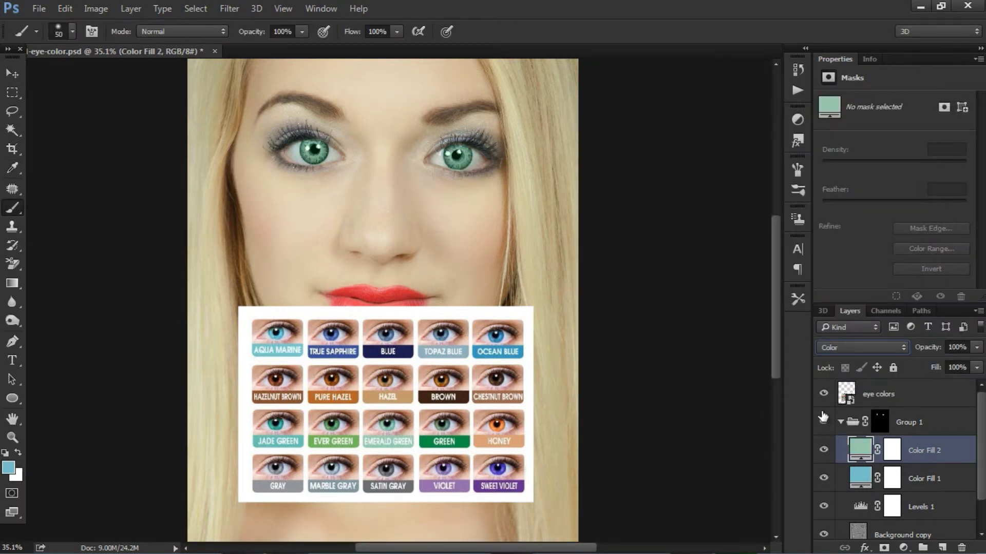
click(823, 395)
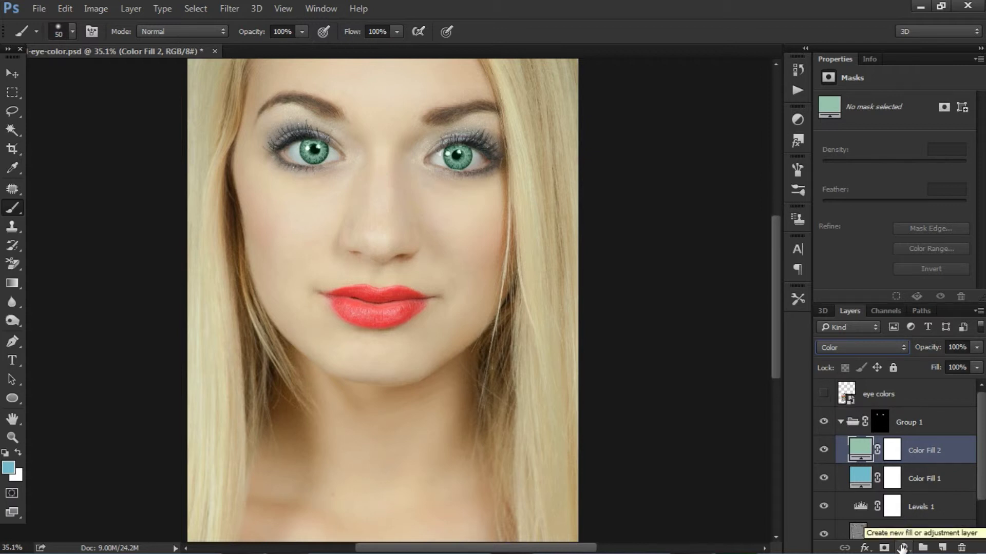
Step: Show the chart and make Color Fill 3 the BROWN swatch colour #3f230e in Color mode
click(823, 395)
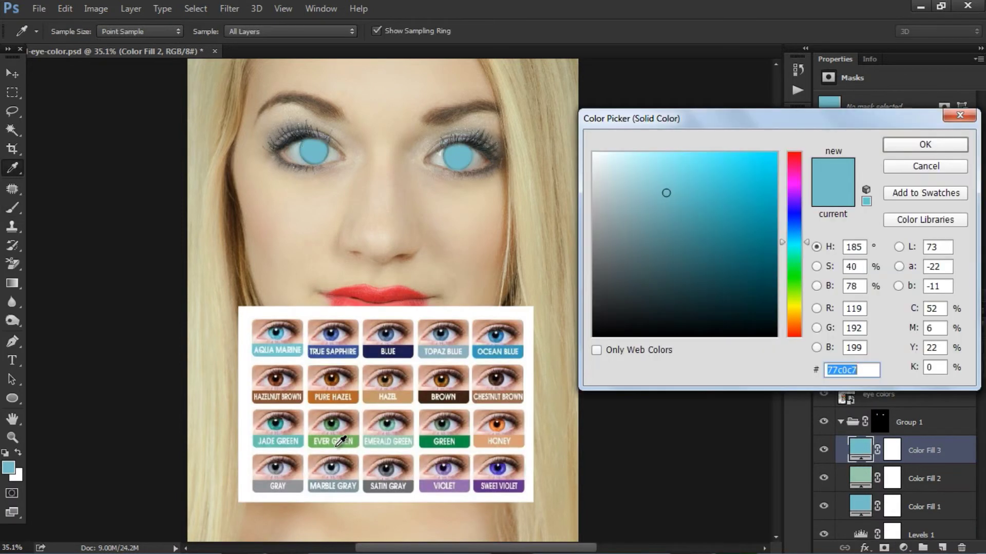
click(425, 398)
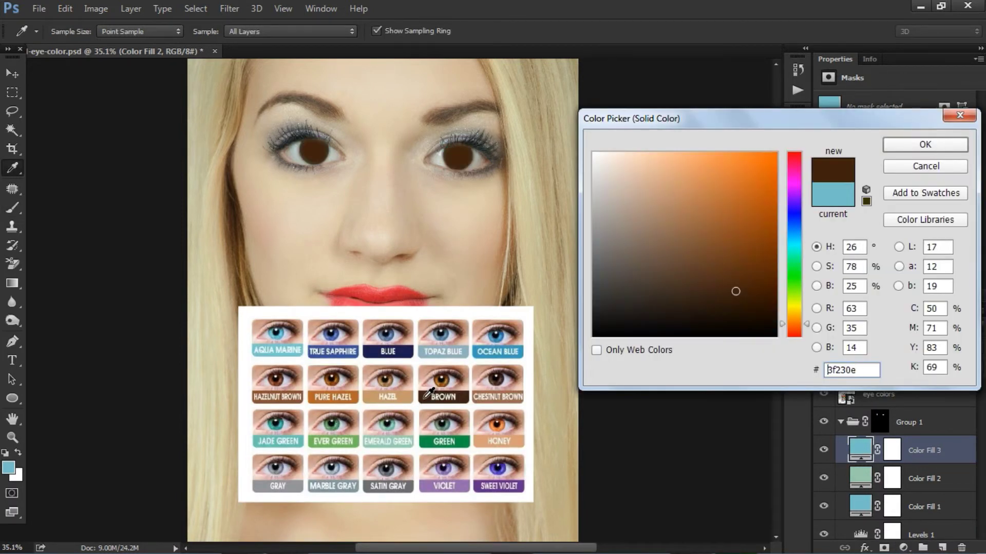
click(888, 144)
click(889, 348)
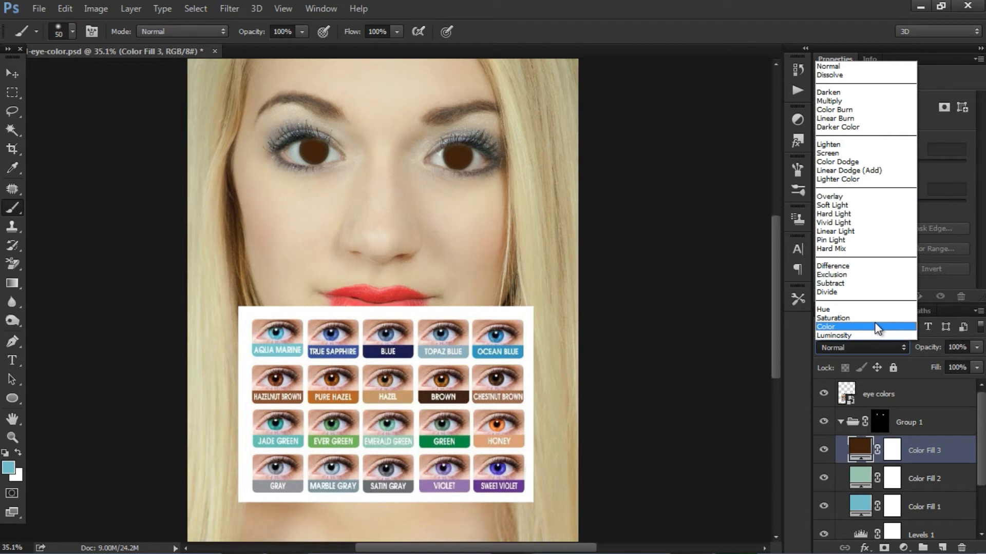
click(873, 322)
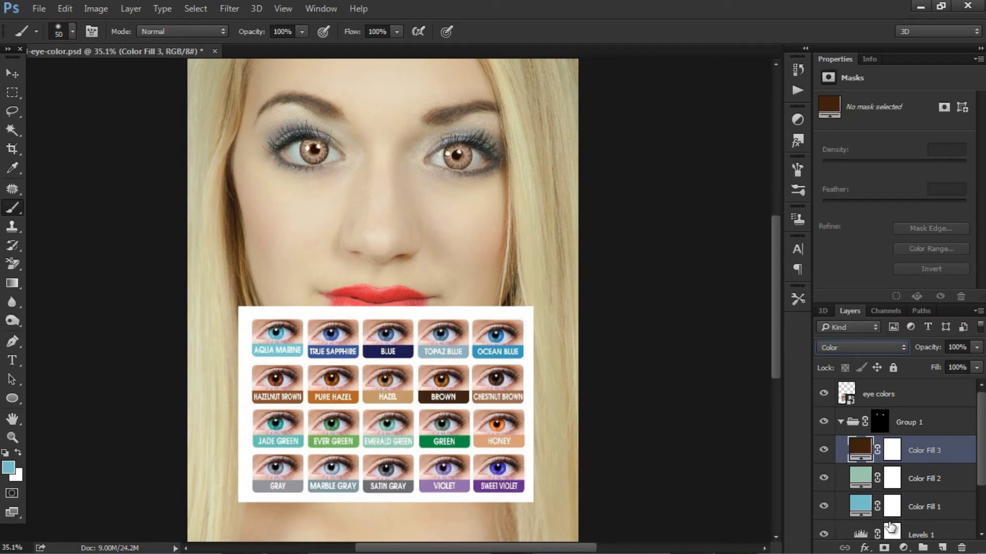
click(904, 548)
Step: Add a solid colour fill layer sampled from the Satin Gray swatch (#6e6d72)
click(910, 286)
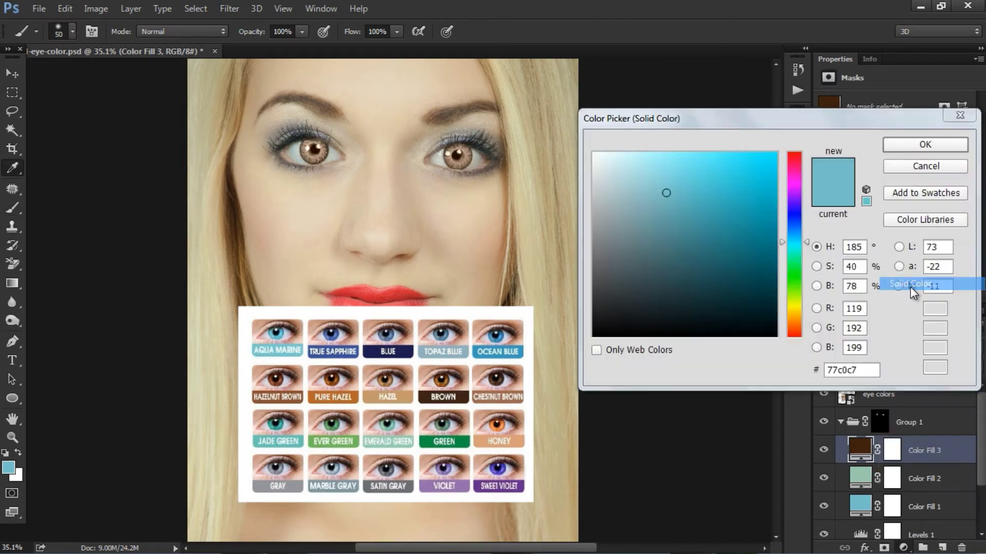
click(411, 487)
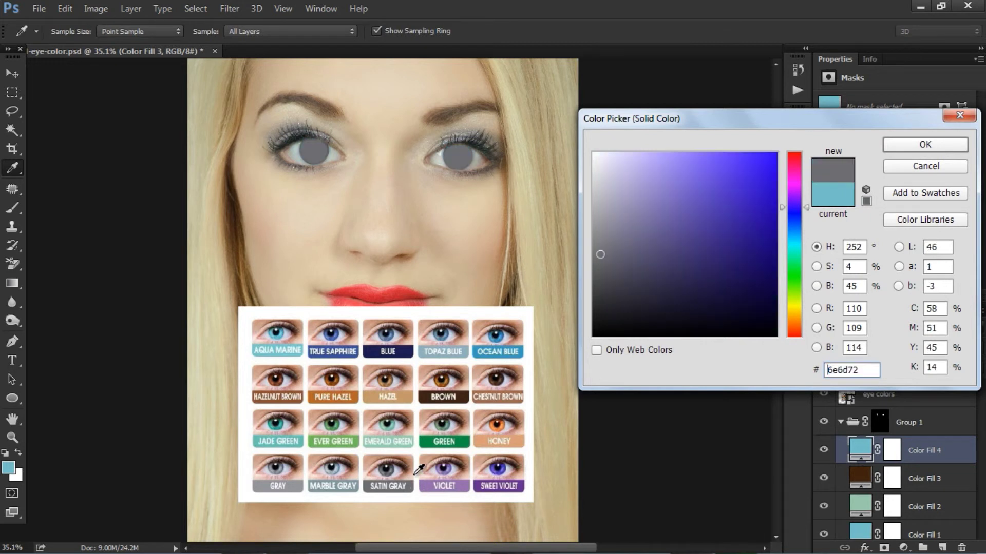
click(895, 147)
Step: Set Color Fill 4 to Color blend mode, hide the eye colors chart and collapse Group 1
click(879, 347)
click(874, 325)
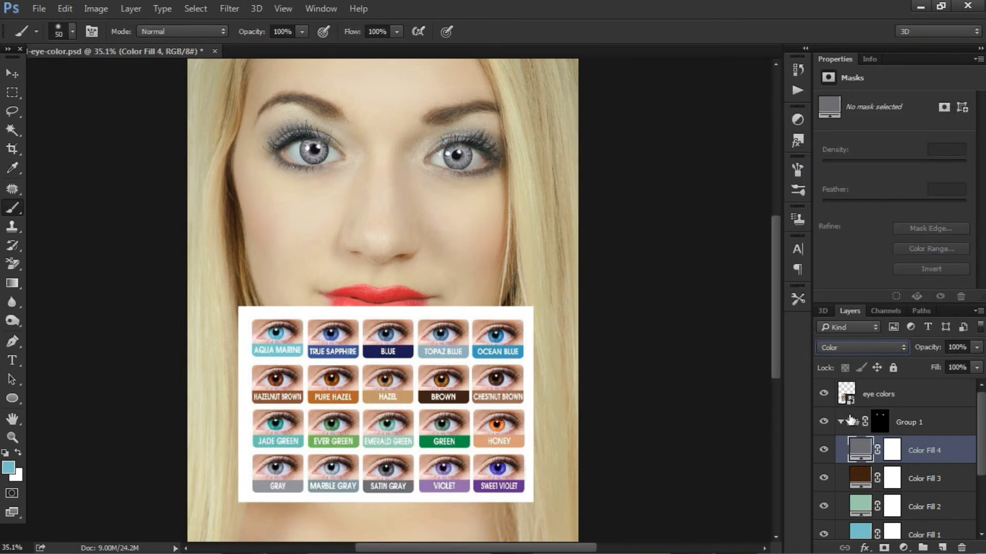
click(823, 394)
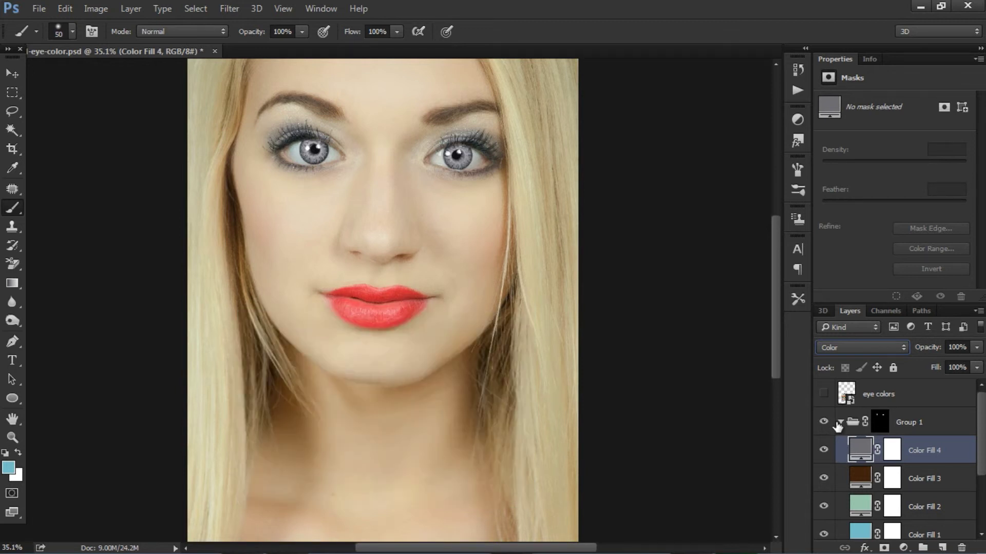
click(841, 422)
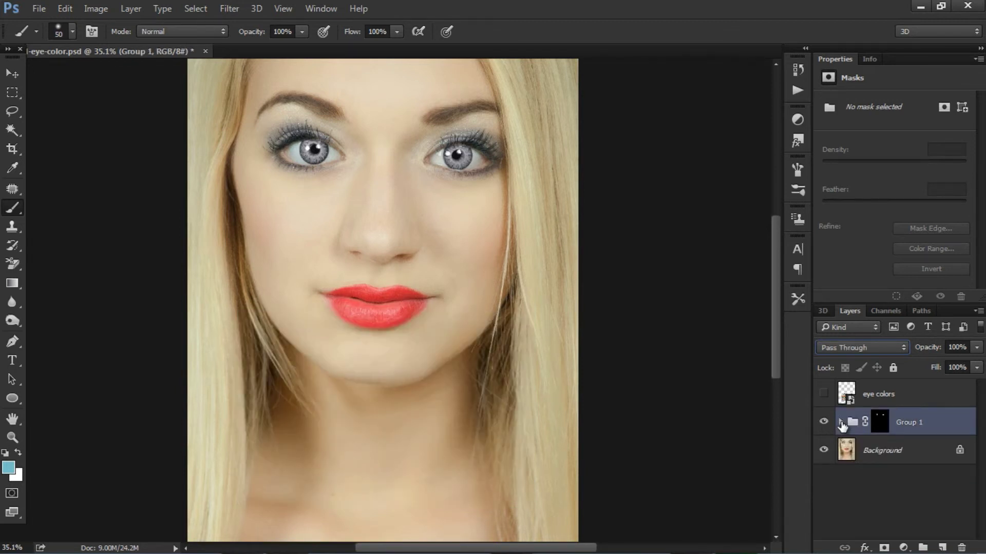
Step: Set the Levels 1 midtones in Group 1 to 1.10 to slightly darken the irises
click(841, 422)
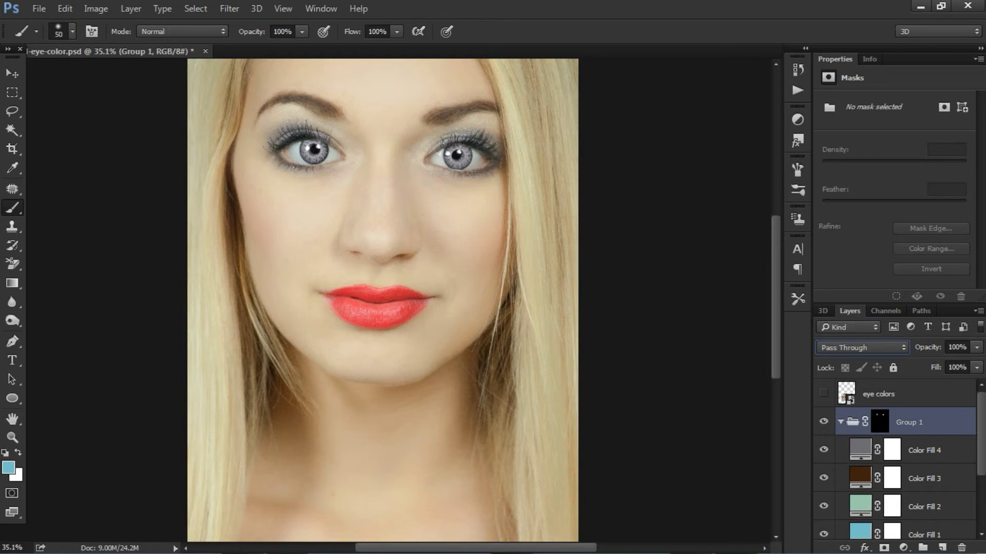
scroll(922, 442, down, 3)
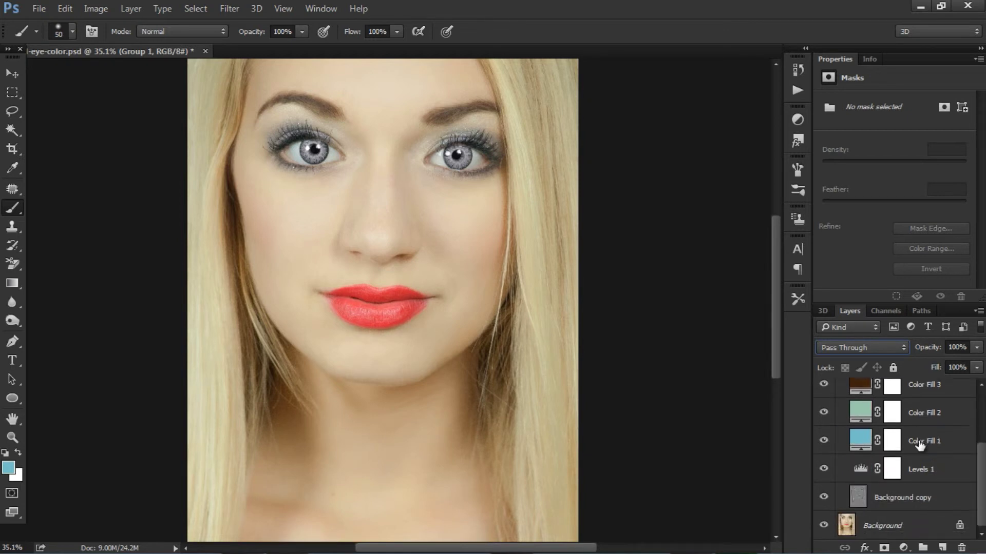
click(861, 469)
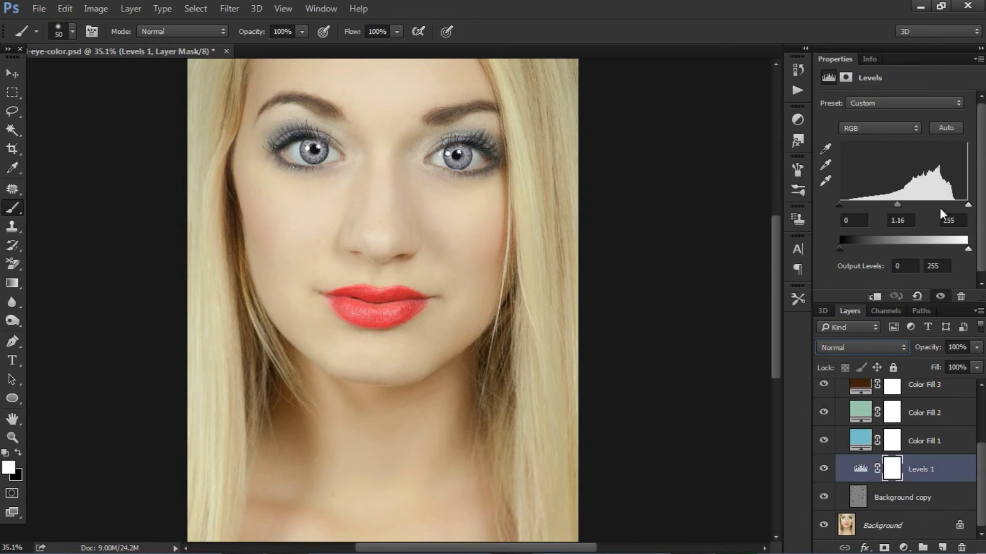
drag(892, 203, 911, 205)
mouse_move(897, 205)
mouse_down()
mouse_move(910, 205)
mouse_move(899, 205)
mouse_up()
Step: Check Color Fill 4's colour (#6e6d72) in the Color Picker and cancel without changes
scroll(981, 475, up, 3)
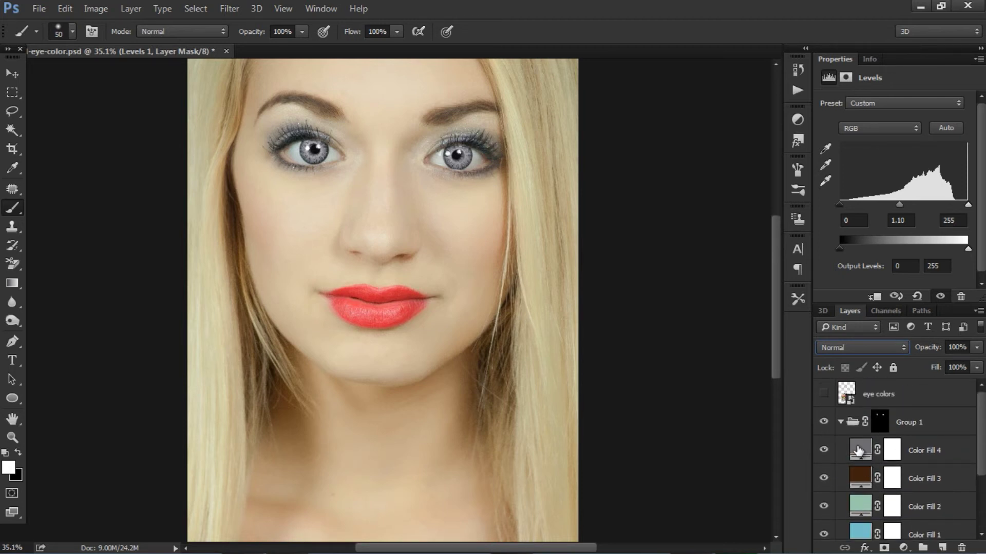
double_click(860, 450)
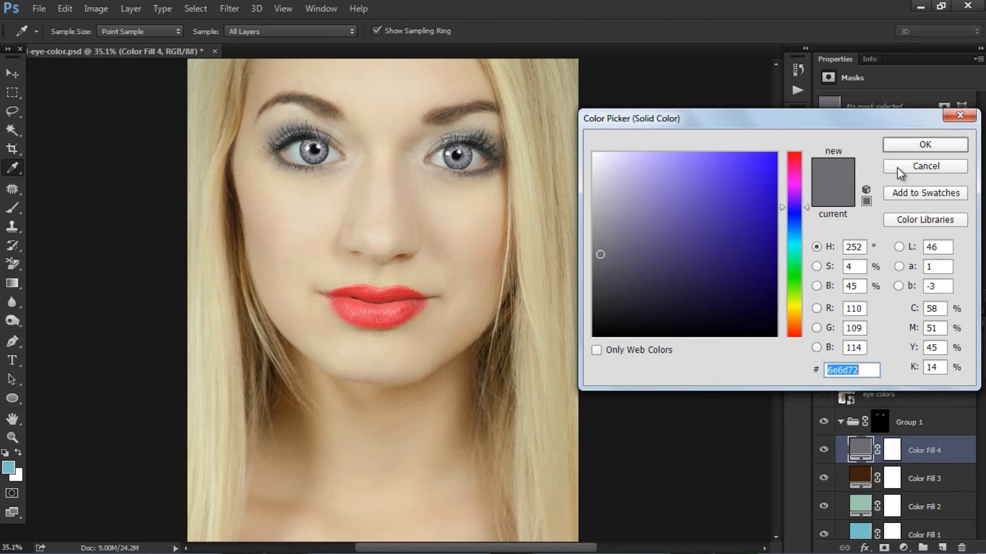
click(899, 169)
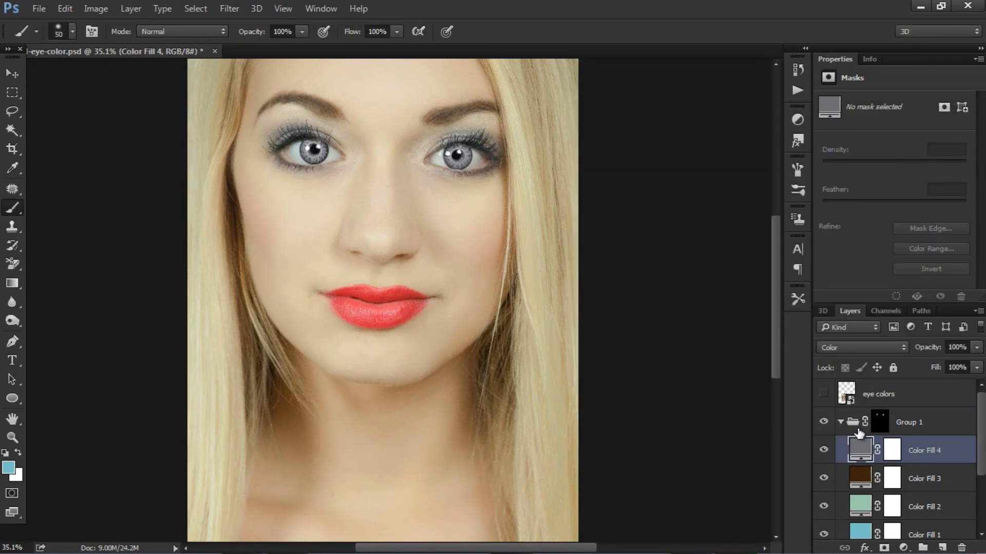